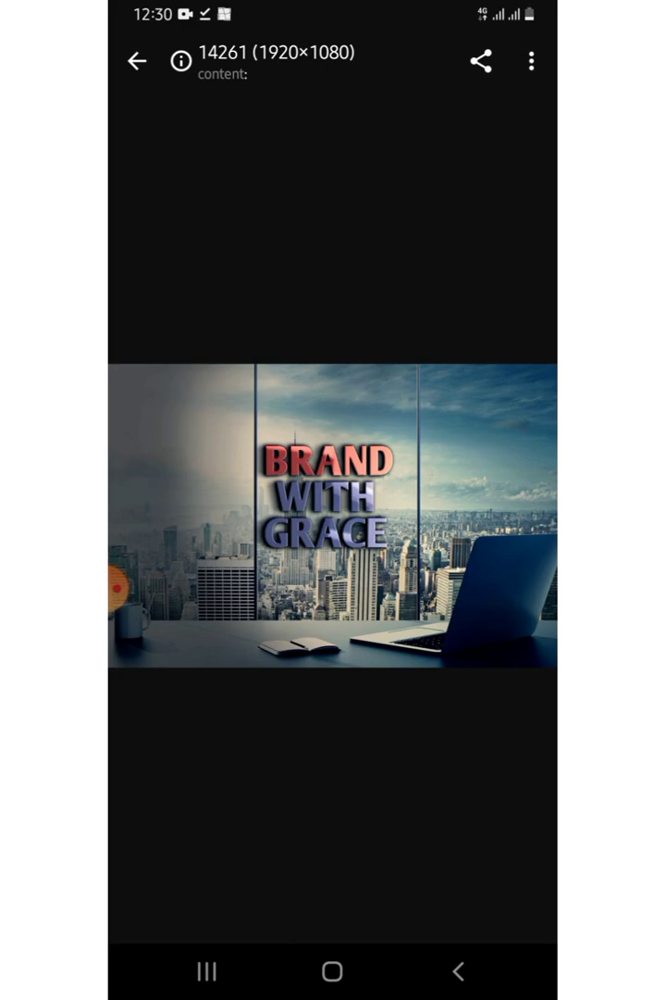
- Switch from the image viewer back to Photopea in Chrome and begin File > Open from the phone
click(206, 971)
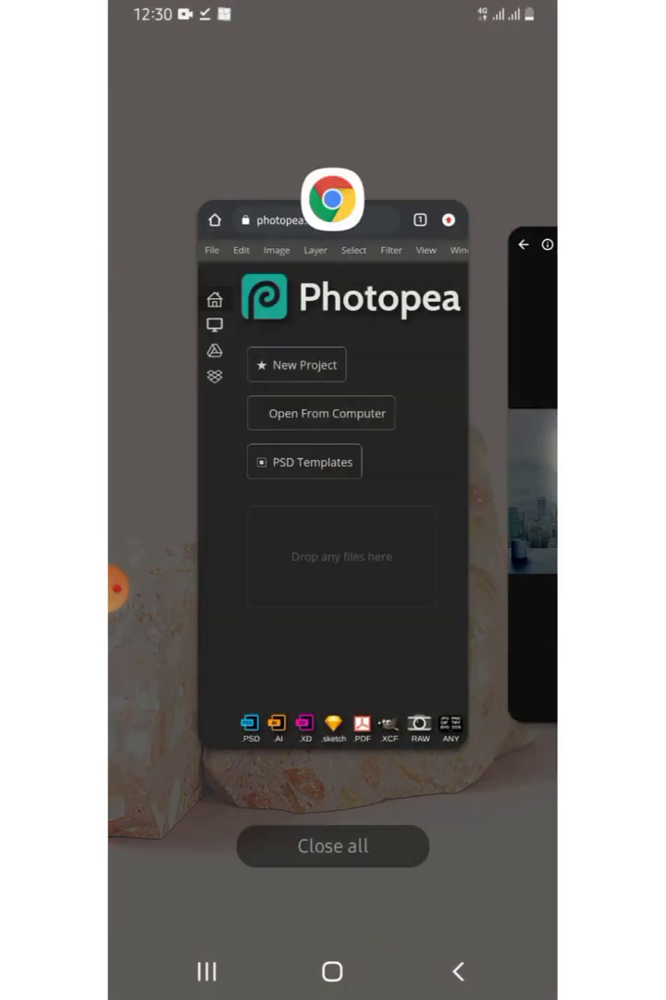
click(333, 463)
click(131, 111)
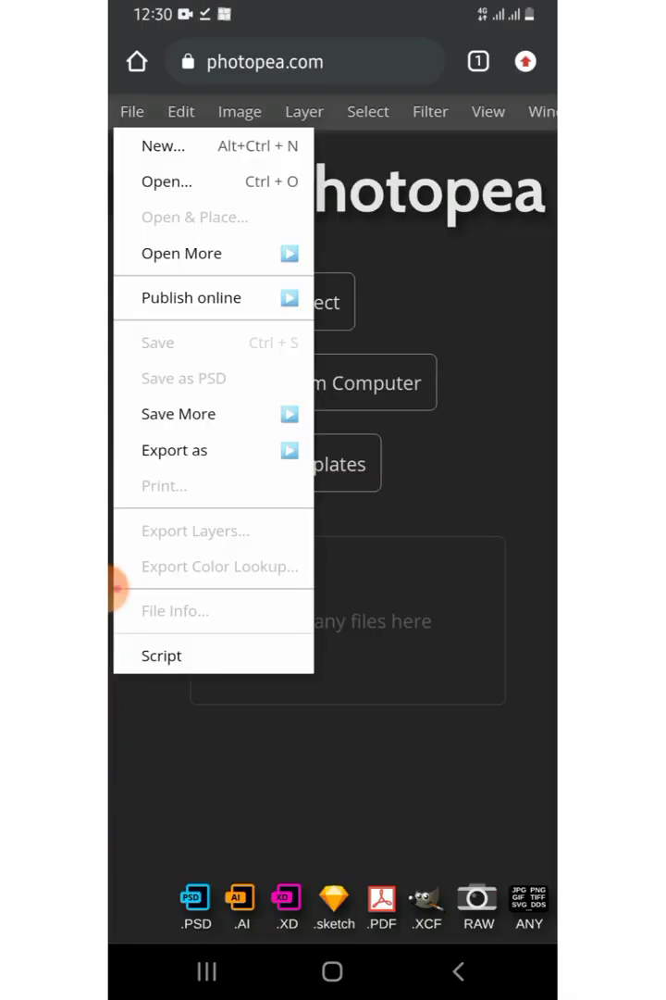
click(167, 181)
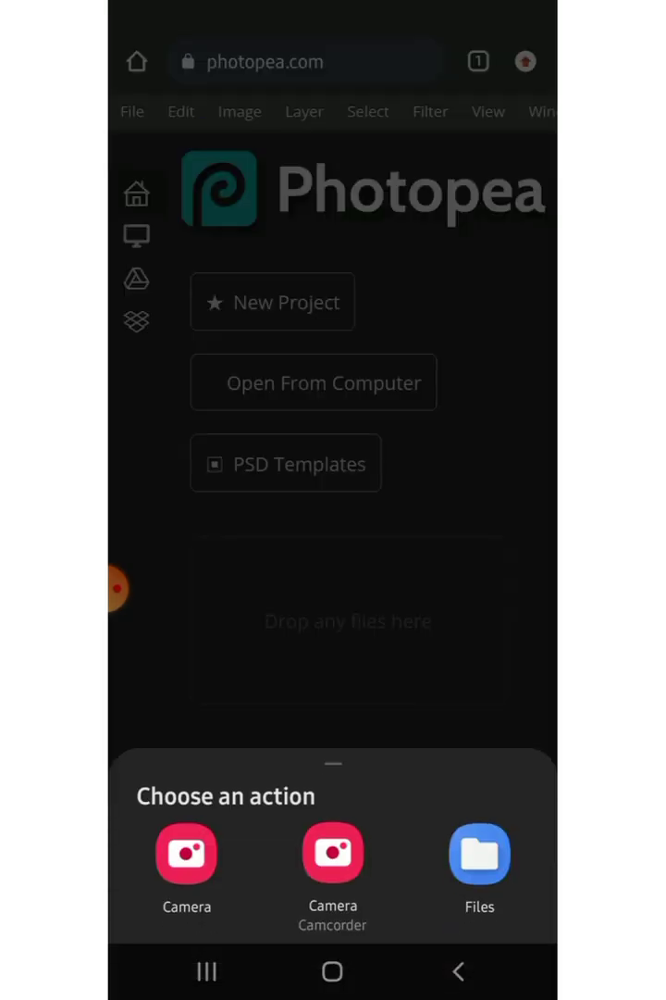
- Close the app chooser and return from Downloads so the logo mockup PSD loads in Photopea
key(Escape)
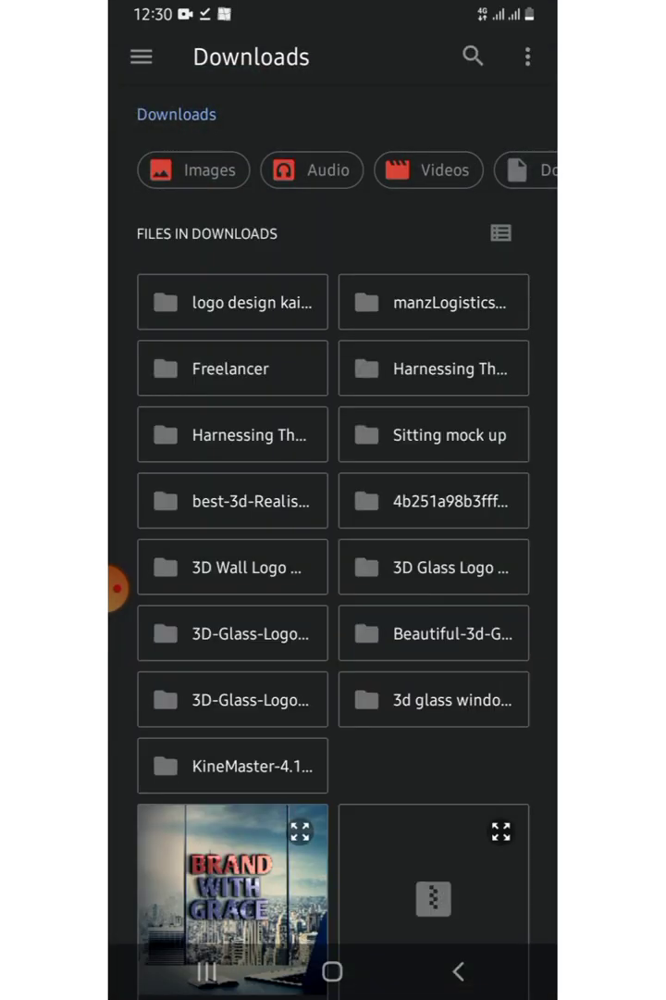
key(Escape)
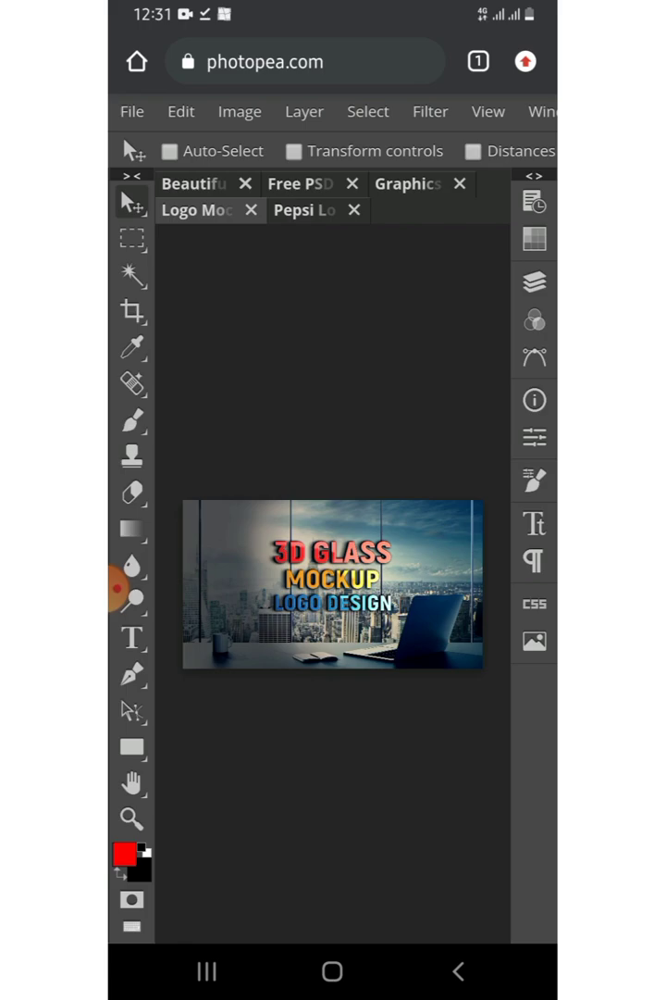
- Expand Group 1 in the Layers panel and hide the Logo Design, Mockup and 3D Glass text layers
click(534, 281)
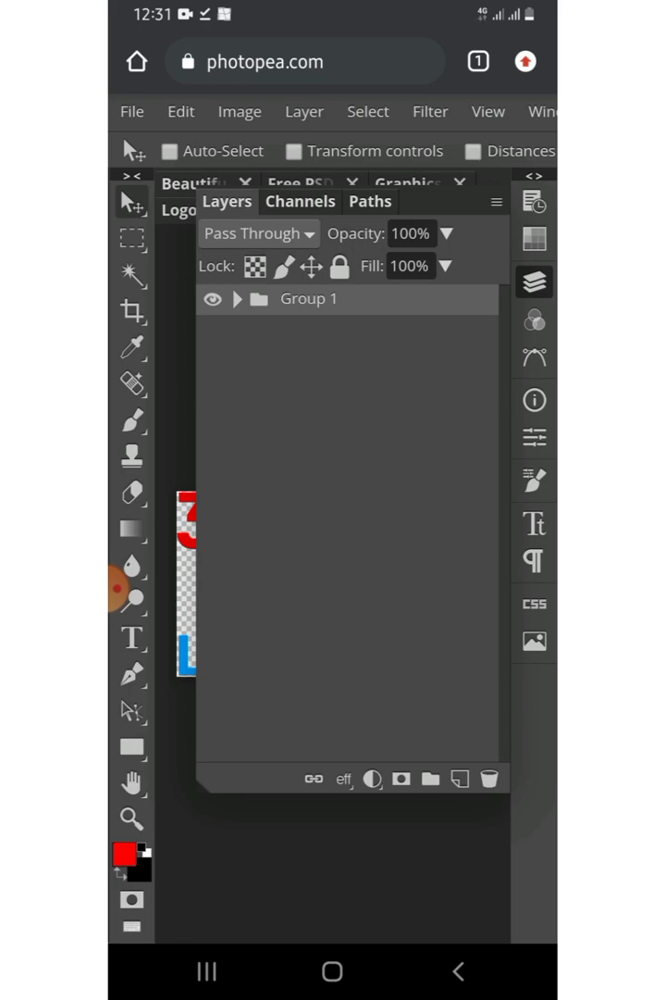
click(237, 298)
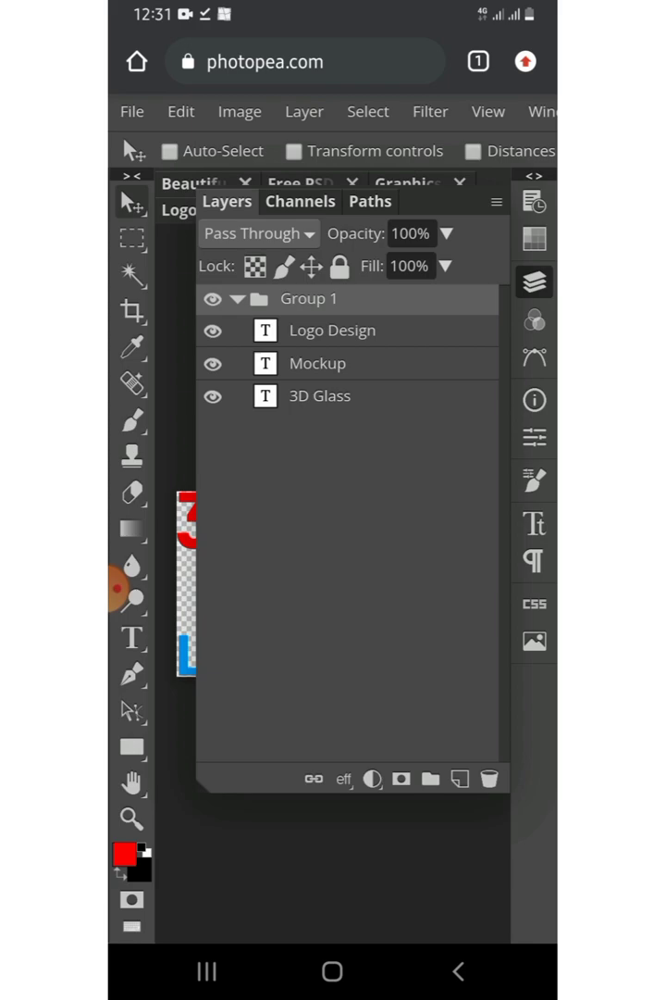
click(213, 330)
click(213, 363)
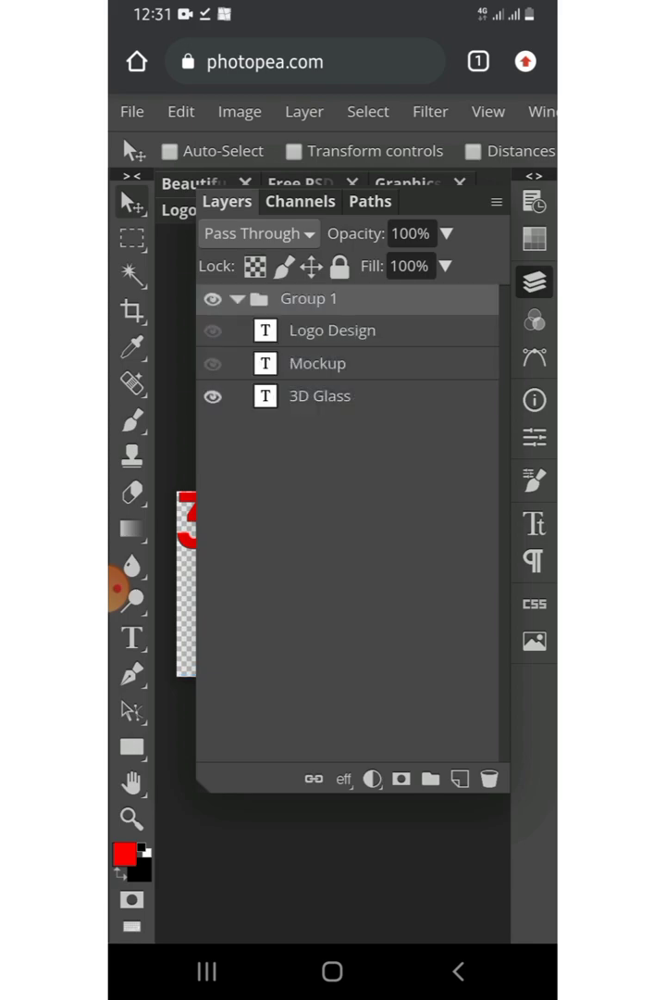
click(213, 395)
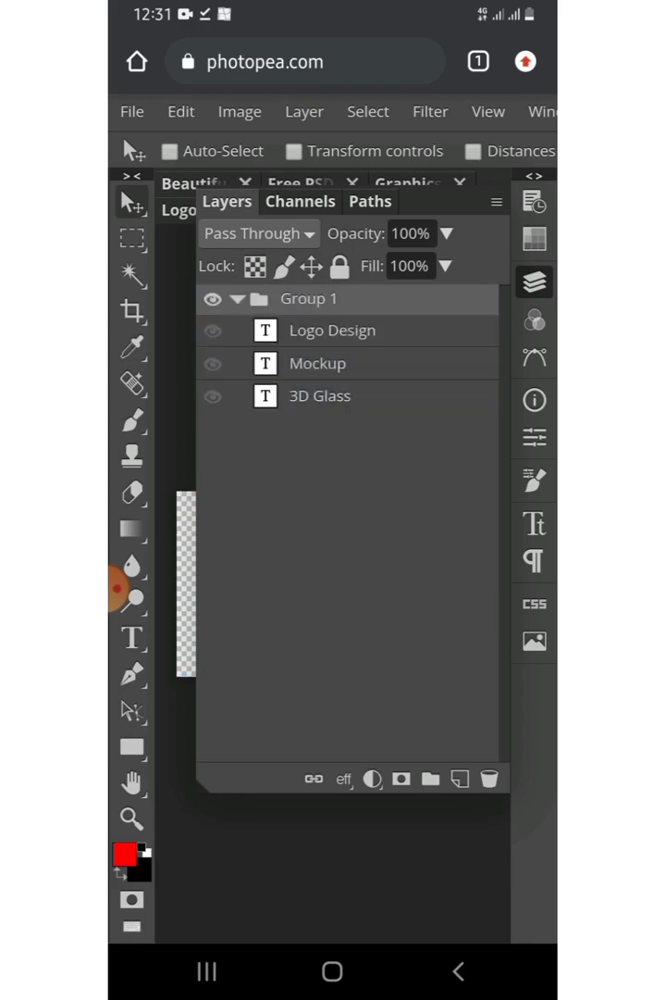
- Close the layers list and start File > Open & Place using the Files app
click(535, 281)
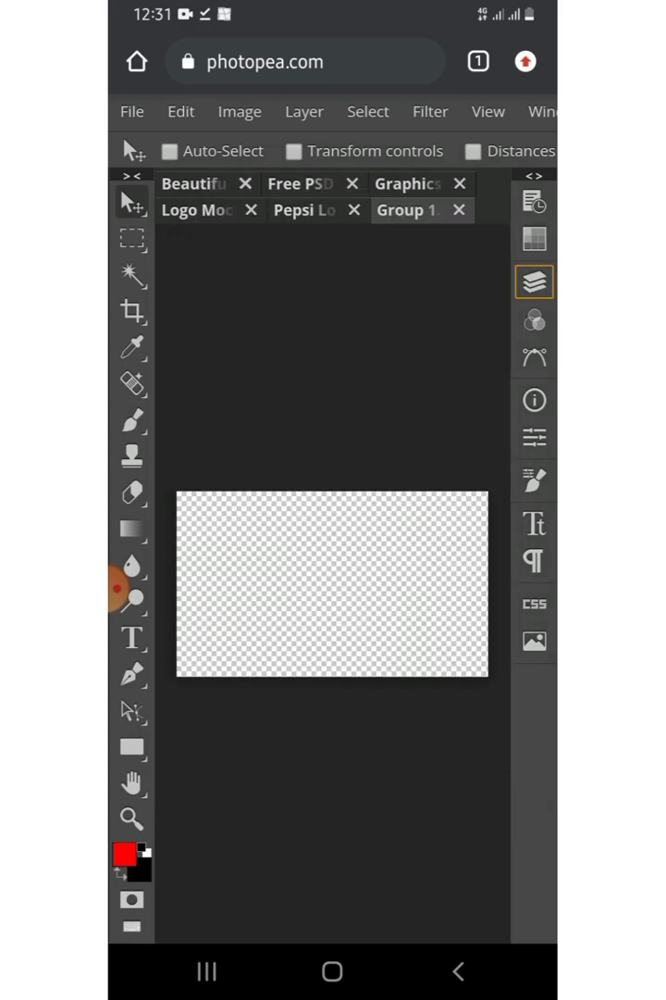
click(131, 111)
click(194, 216)
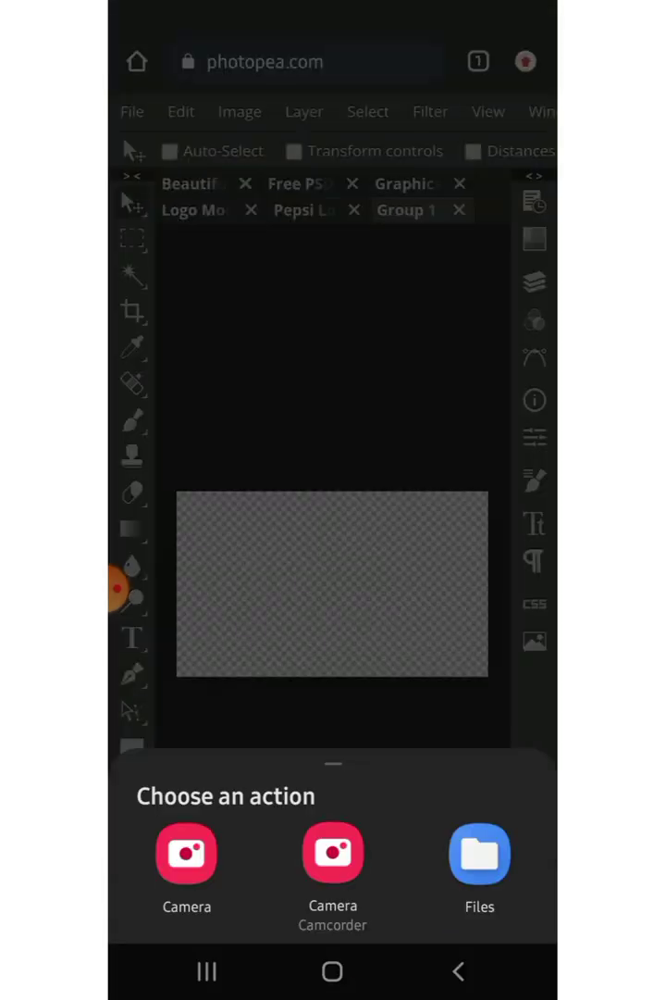
click(480, 850)
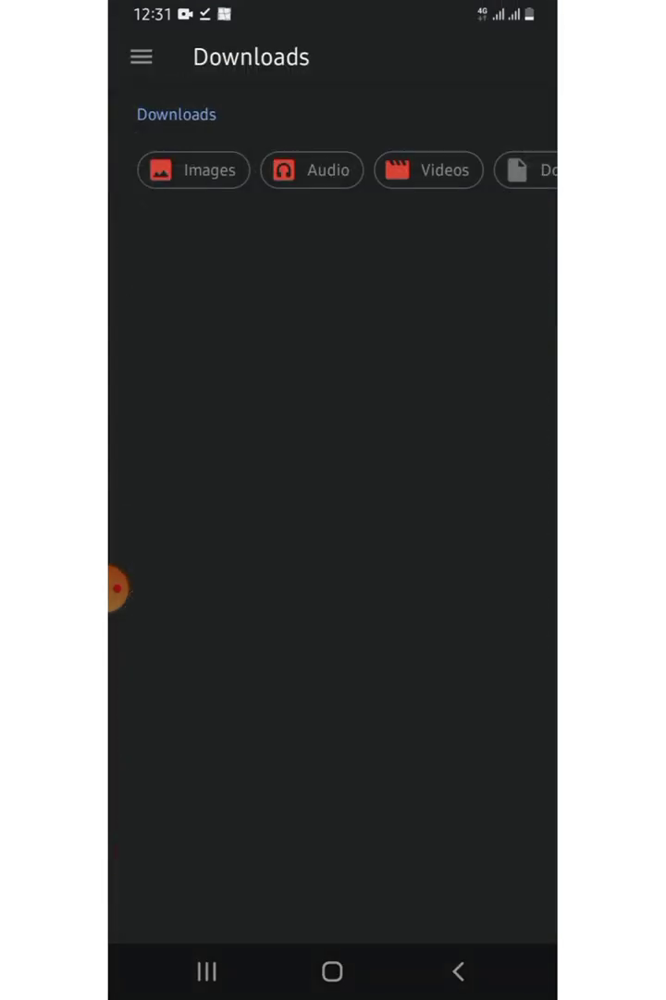
- Select the BRAND WITH GRACE image from the Downloads album and confirm to place it
click(140, 57)
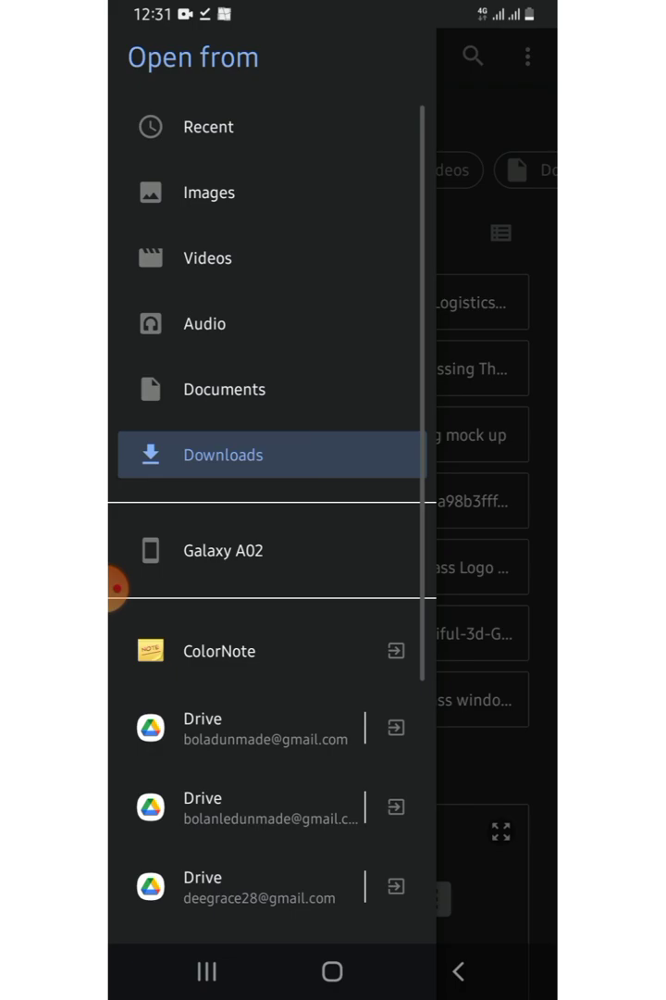
scroll(269, 519, down, 5)
key(Escape)
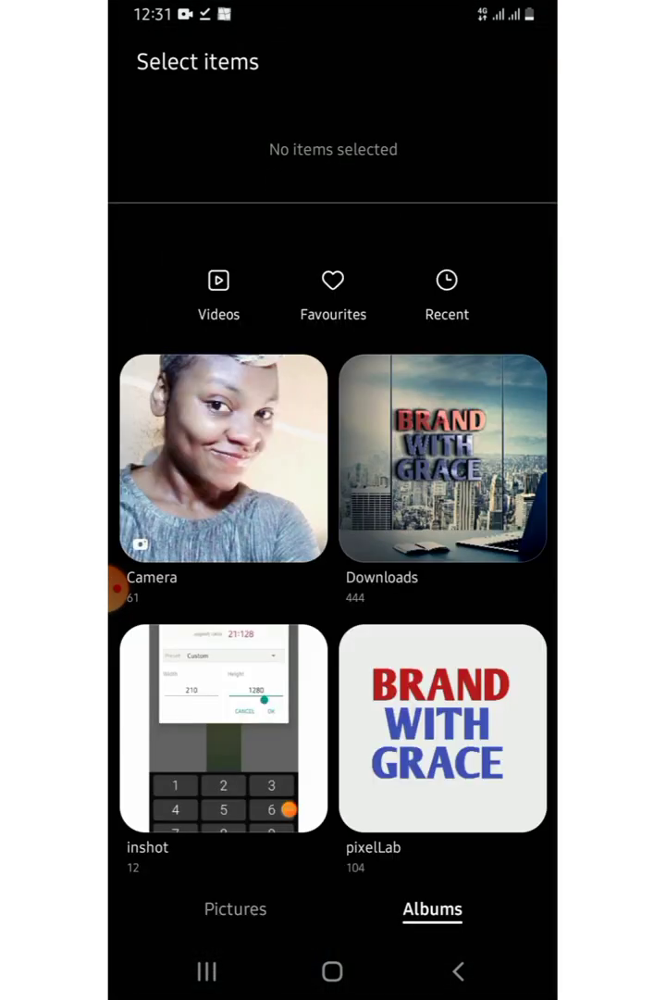
click(439, 446)
click(187, 276)
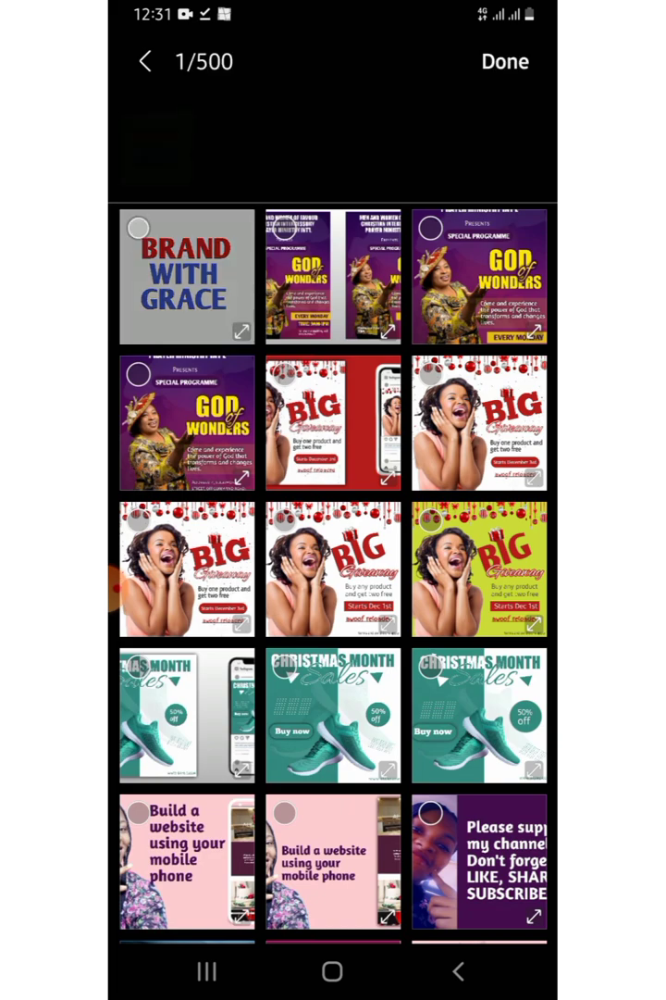
click(505, 61)
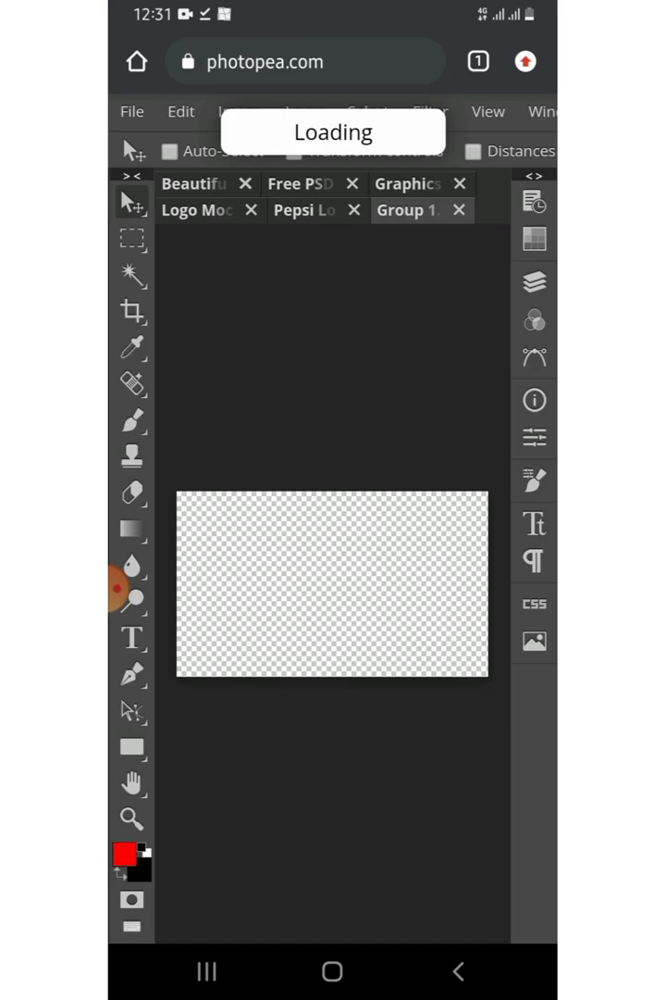
- Scale the placed BRAND WITH GRACE image to 67.11% × 56.72% and centre it on the canvas
mouse_move(425, 676)
mouse_down()
mouse_move(464, 696)
mouse_move(493, 731)
mouse_up()
drag(366, 609, 333, 582)
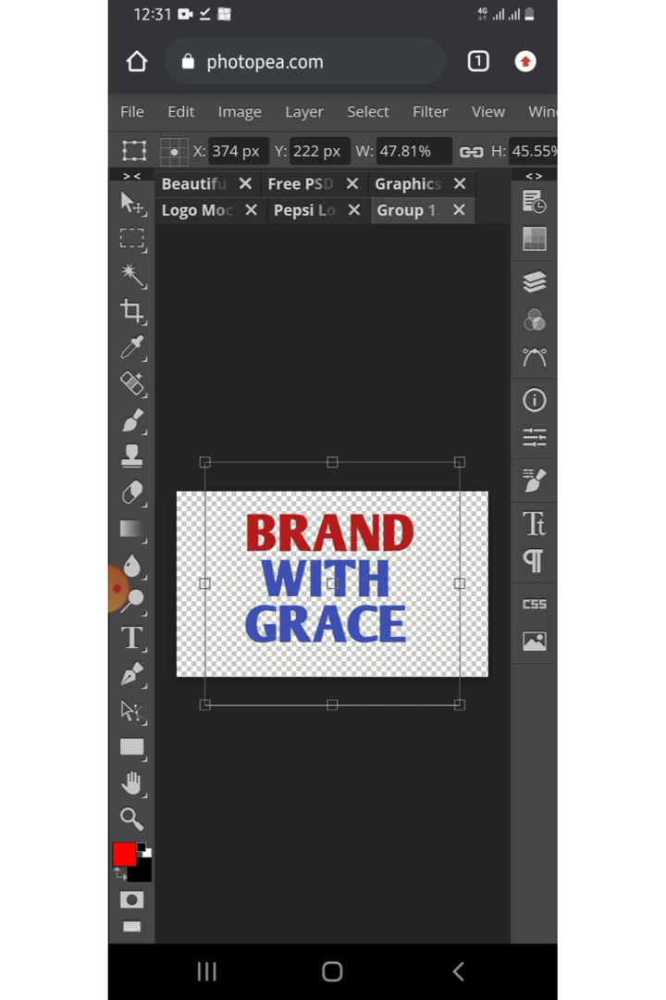
drag(461, 704, 496, 744)
mouse_move(350, 602)
mouse_down()
mouse_move(332, 583)
mouse_move(324, 583)
mouse_up()
drag(468, 584, 516, 583)
drag(347, 584, 332, 583)
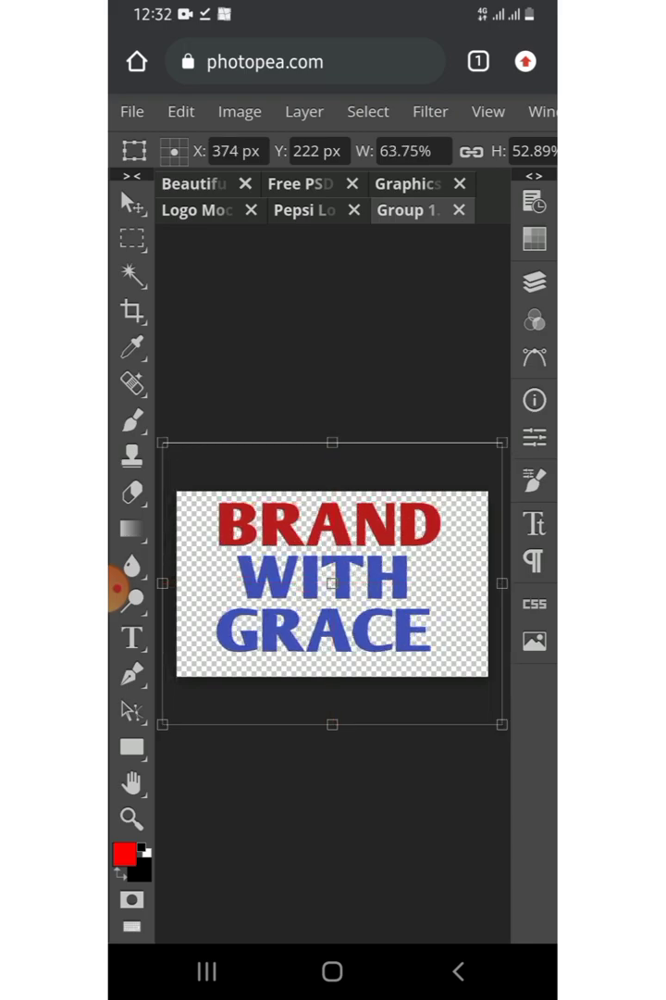
drag(501, 724, 520, 744)
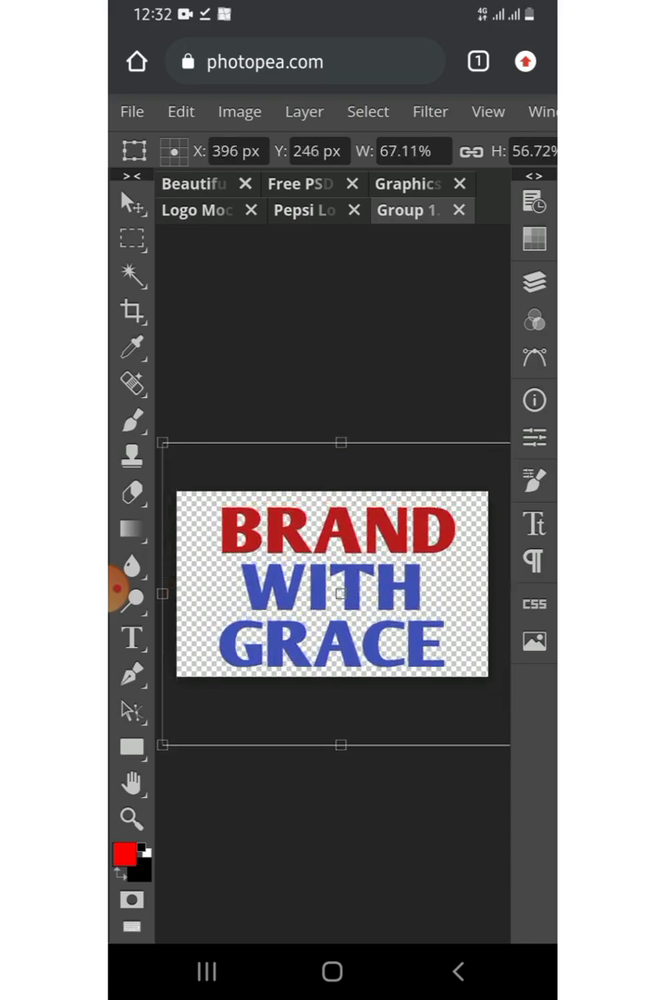
mouse_move(332, 583)
mouse_down()
mouse_move(323, 573)
mouse_move(335, 593)
mouse_move(333, 583)
mouse_up()
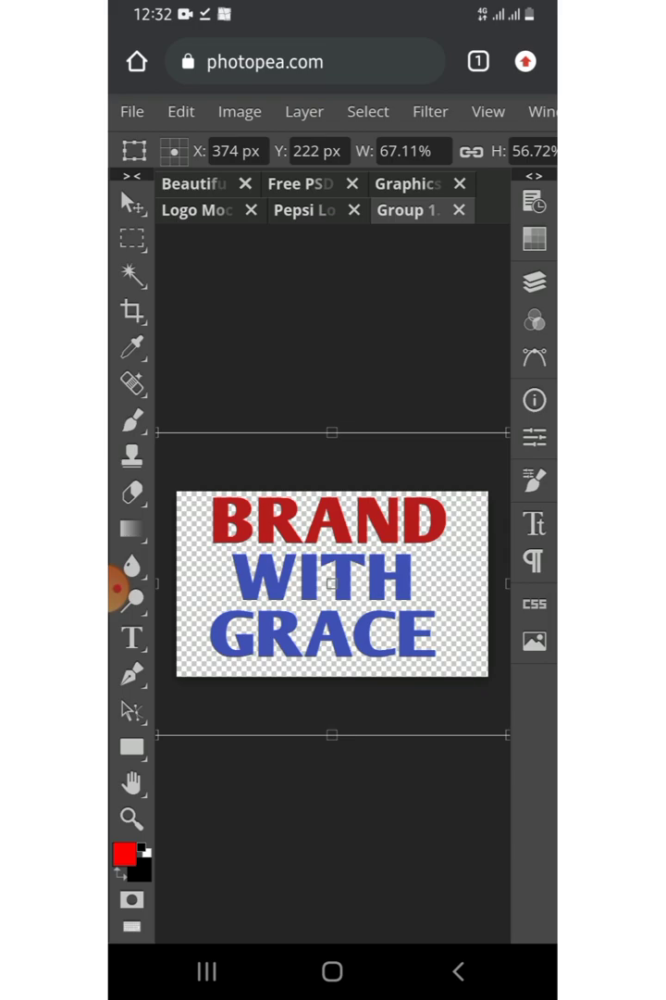
- Commit the edits back to the mockup with File > Save (Smart Object)
click(131, 111)
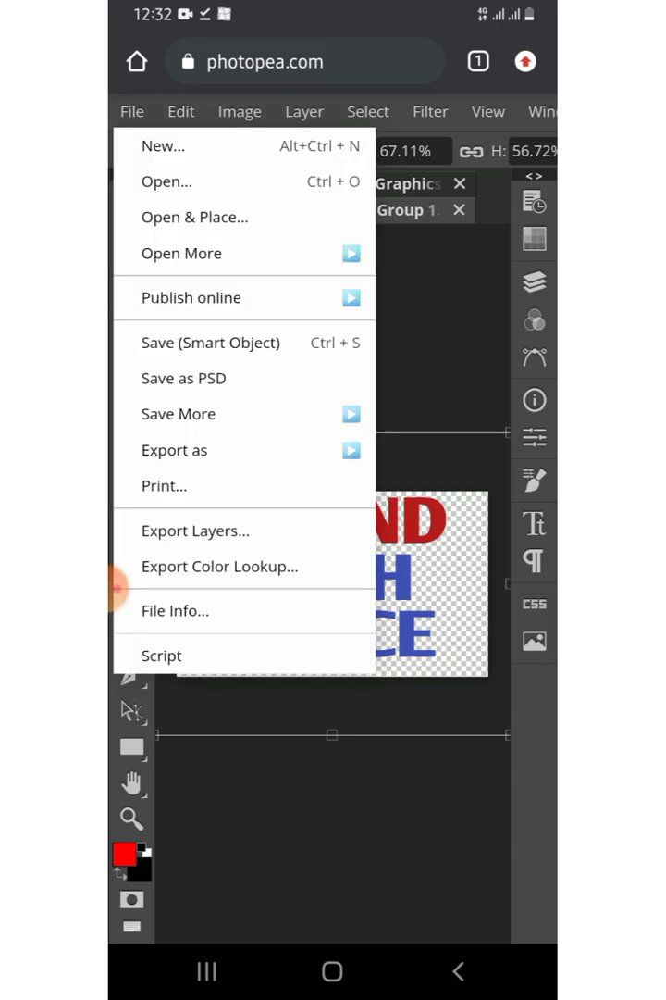
click(211, 343)
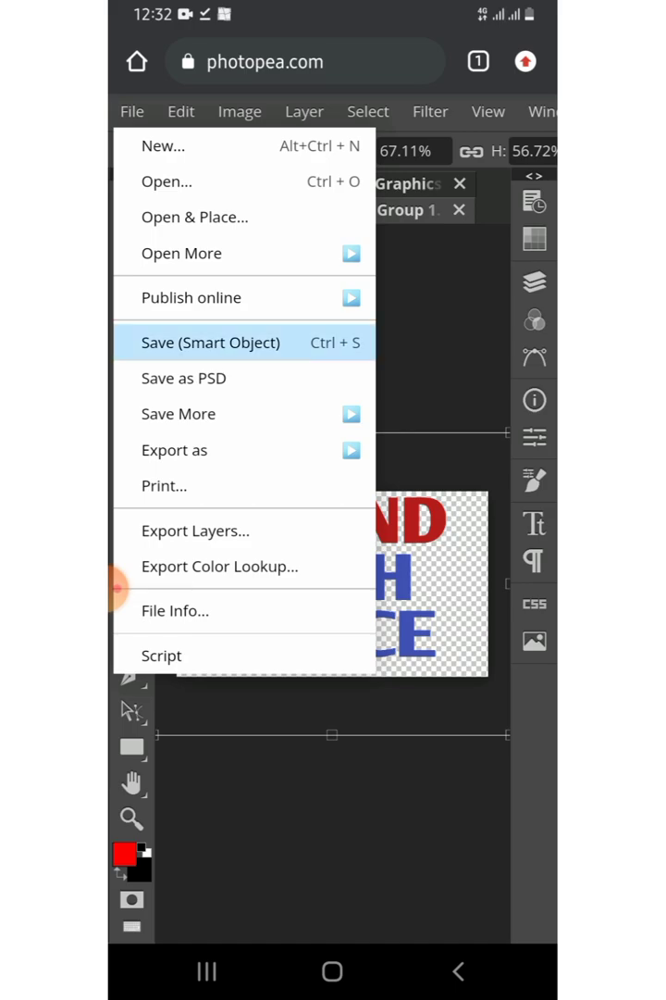
click(211, 343)
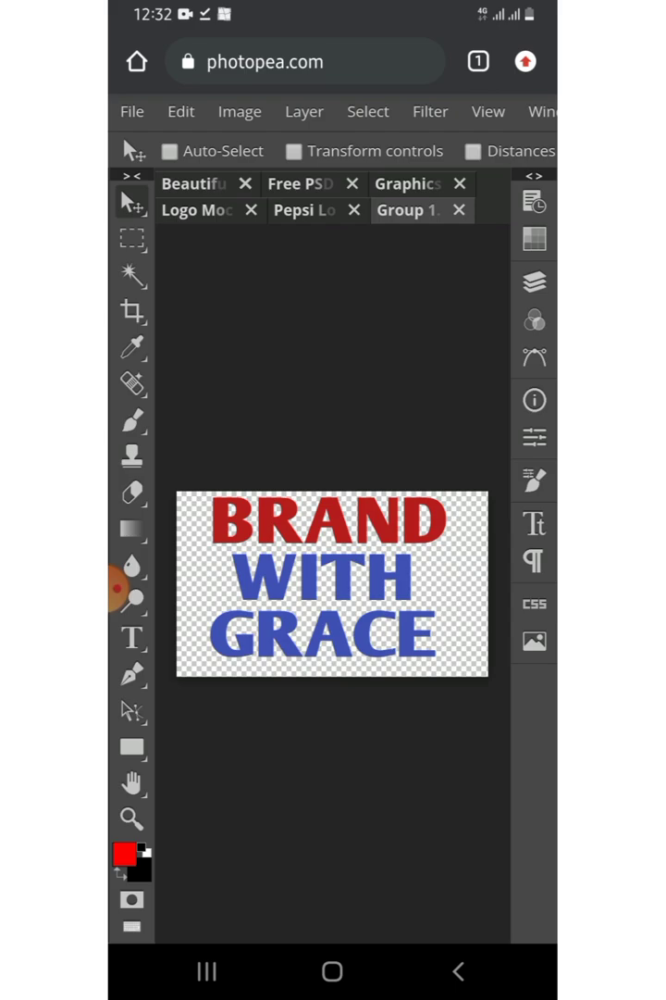
- Export the Logo Mockup document as a 1920×1080 PNG, 'Logo Mockup Psd.png', at 100% quality
click(197, 210)
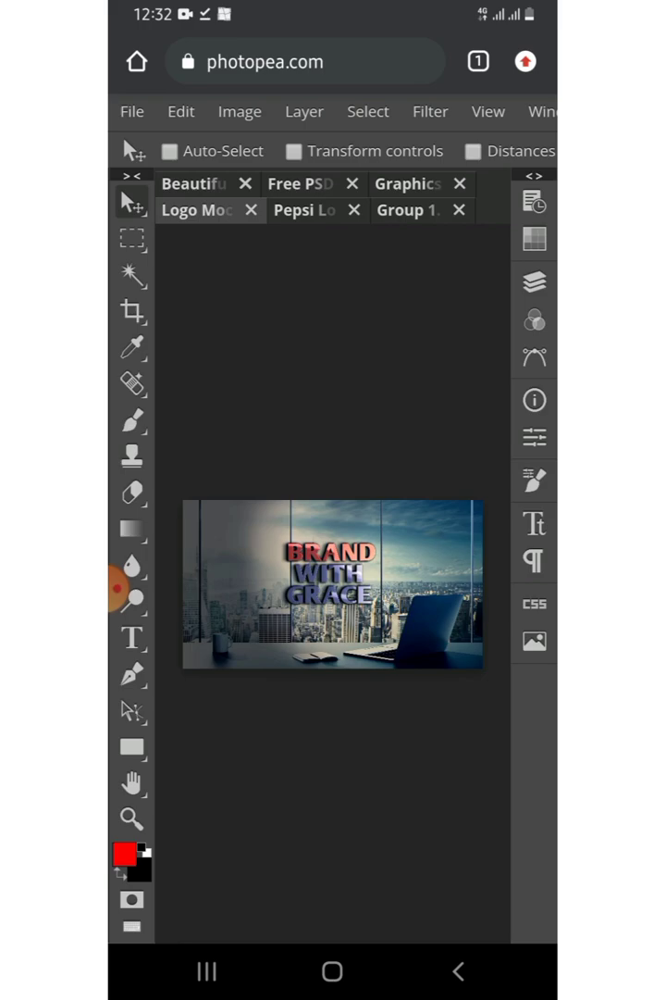
click(131, 111)
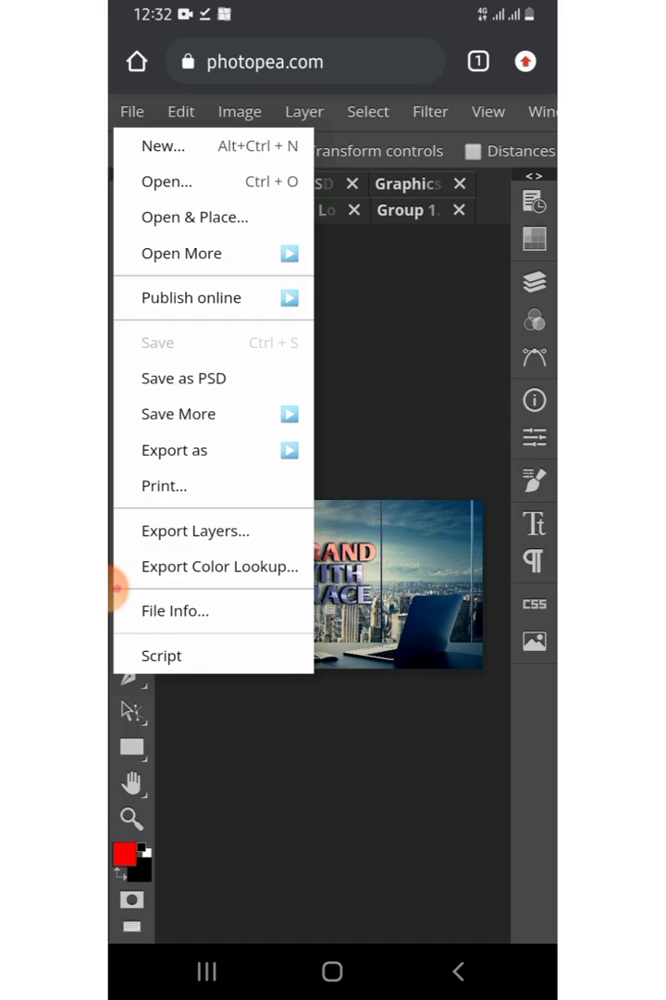
click(174, 450)
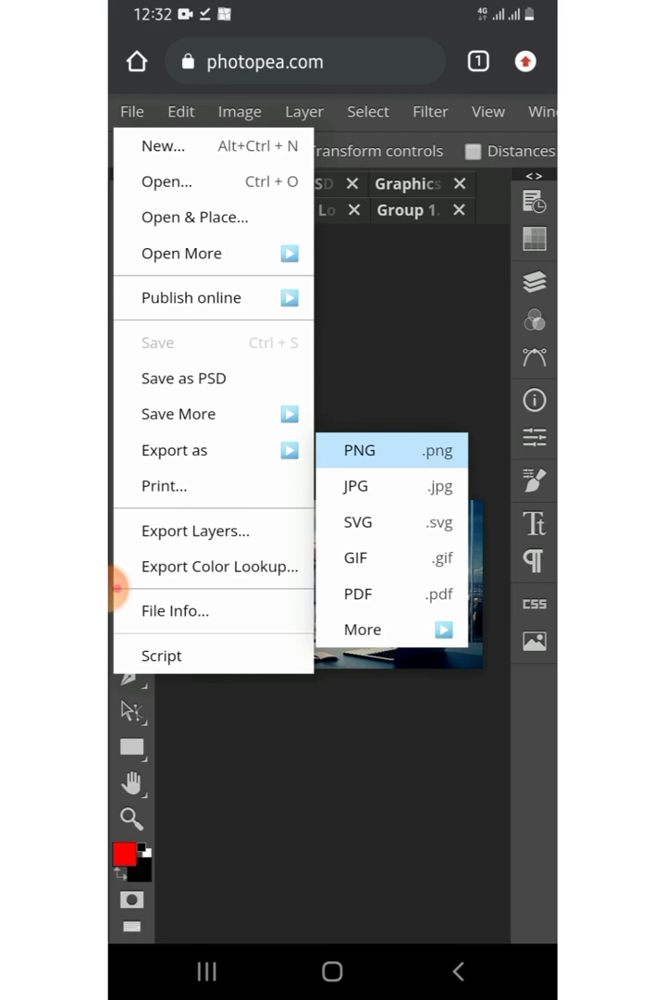
click(359, 450)
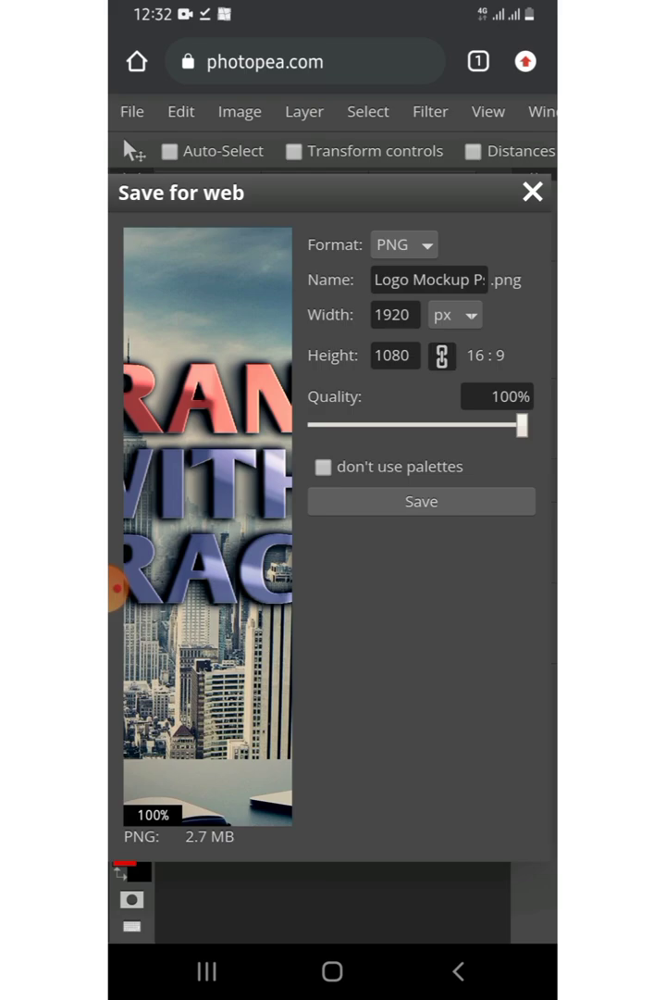
click(421, 500)
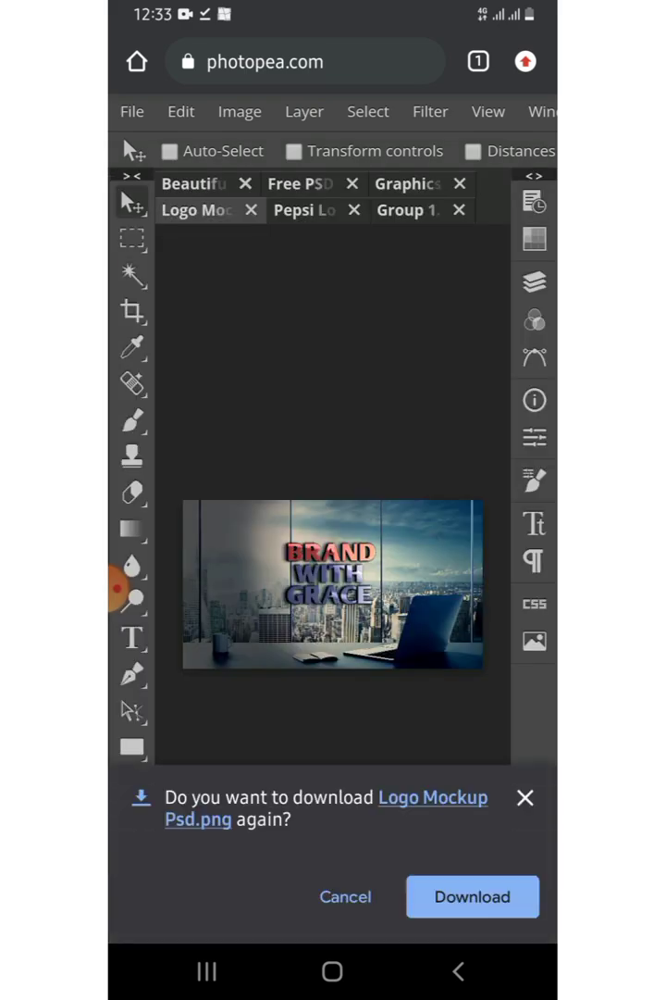